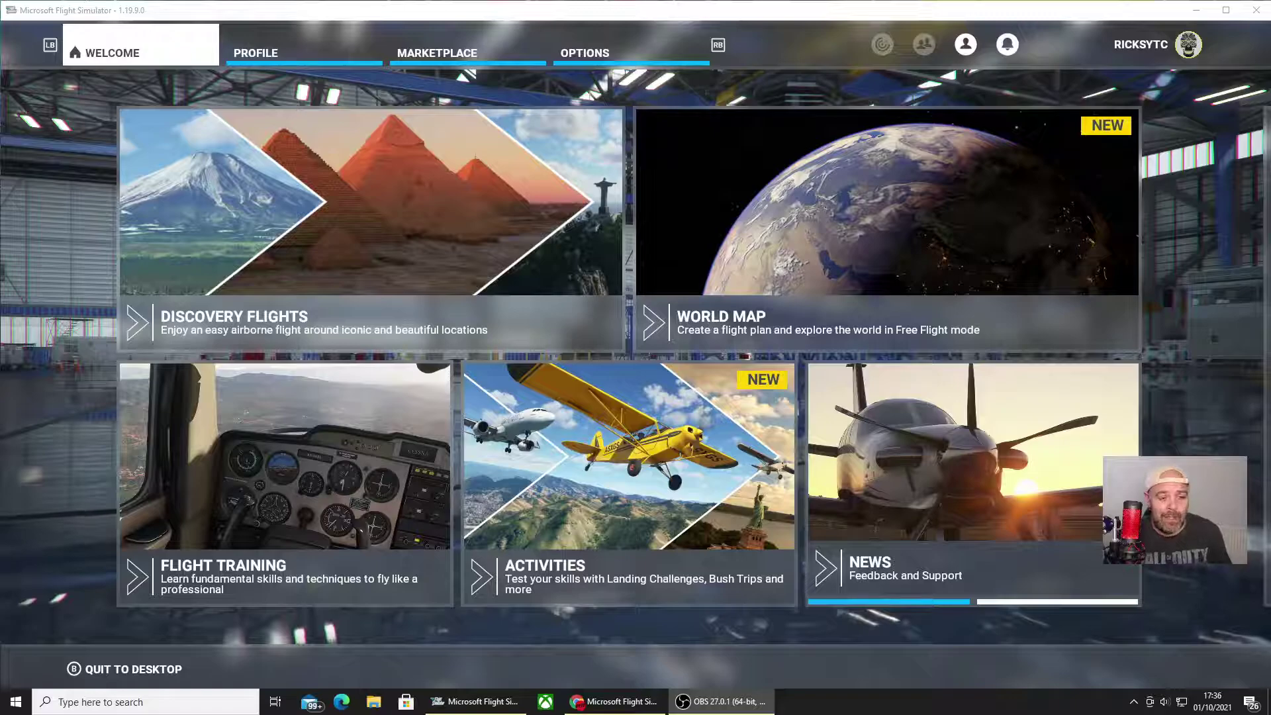
# Step: Switch to the flightsim.to browser window and open the Military Aircraft mod category
pyautogui.moveTo(465, 705)
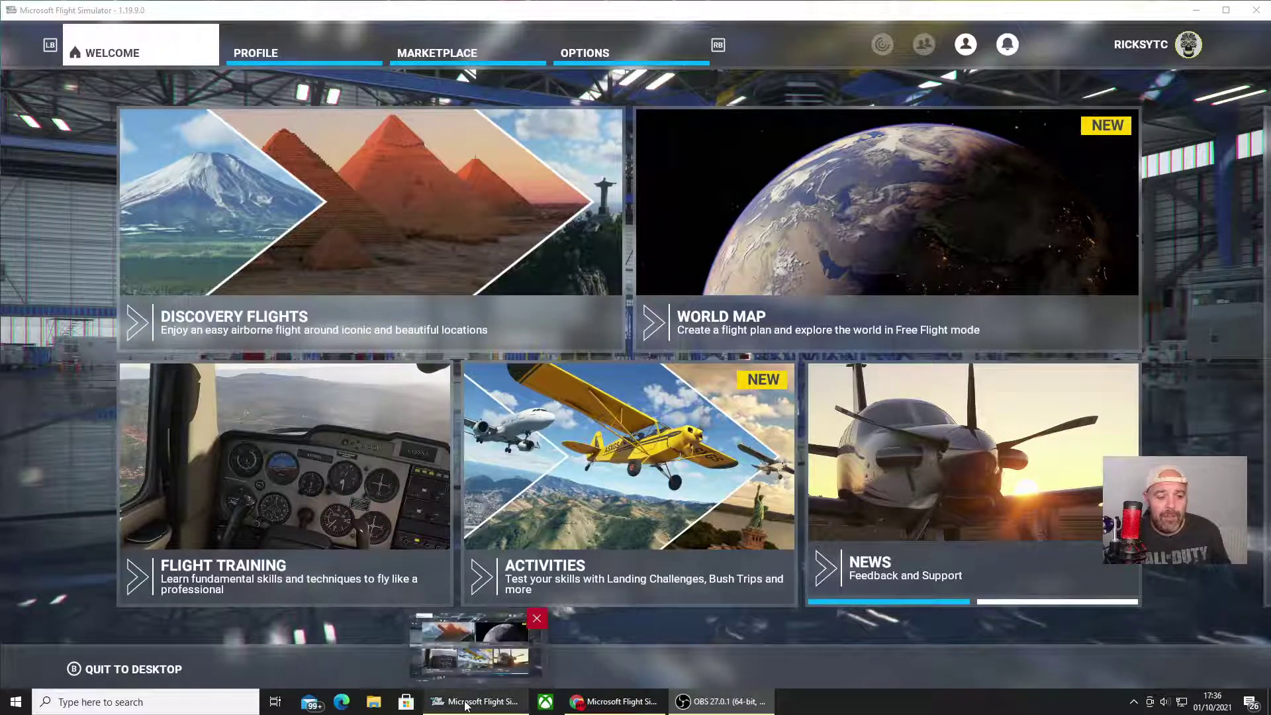
pyautogui.click(625, 703)
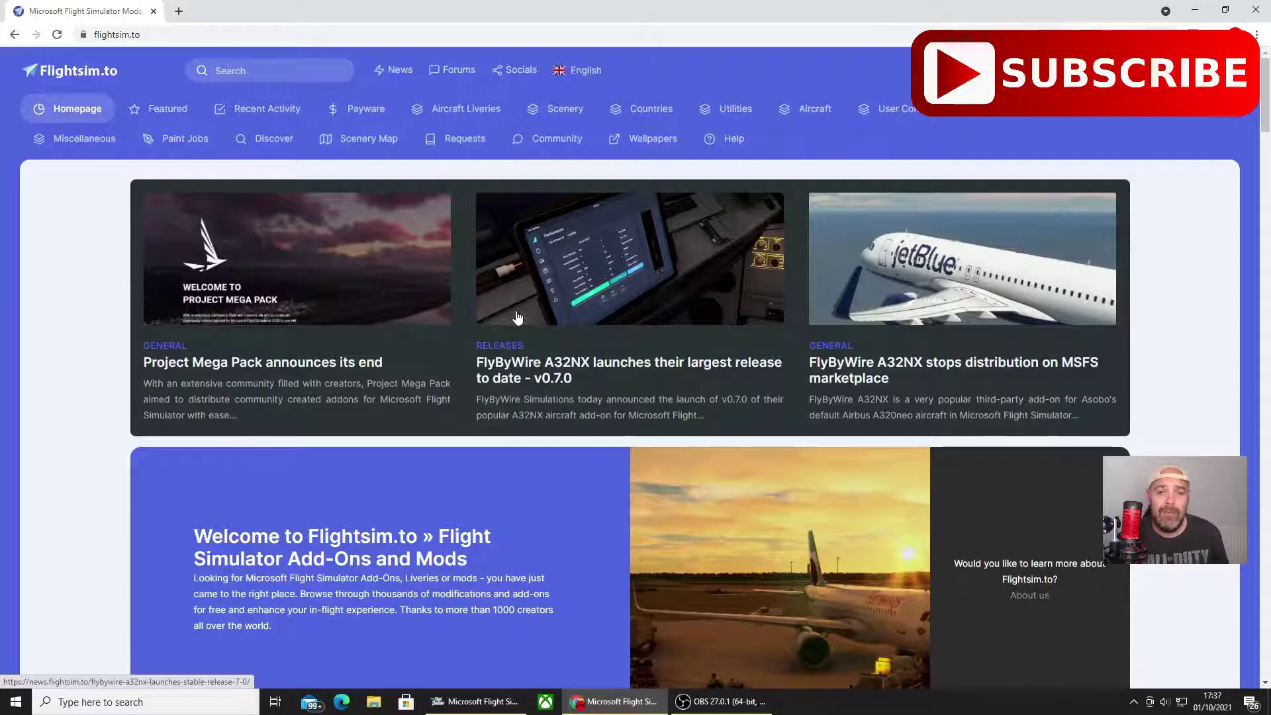
pyautogui.moveTo(811, 109)
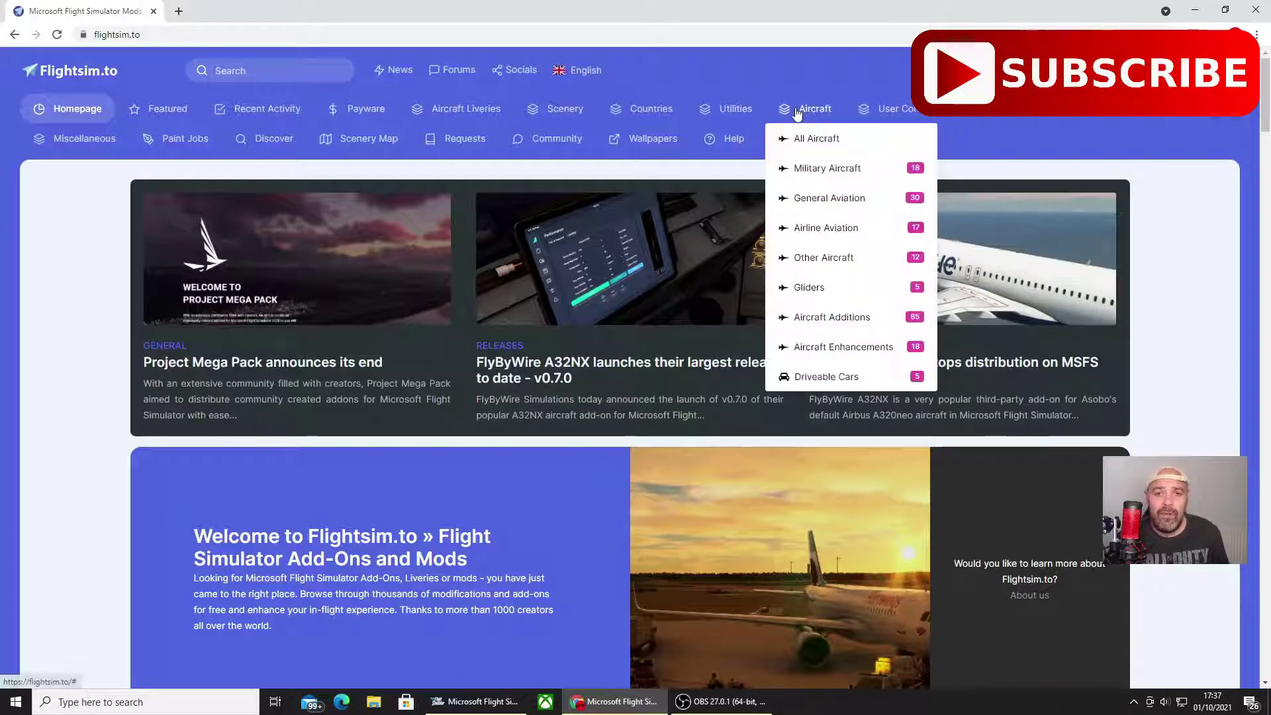
pyautogui.click(823, 169)
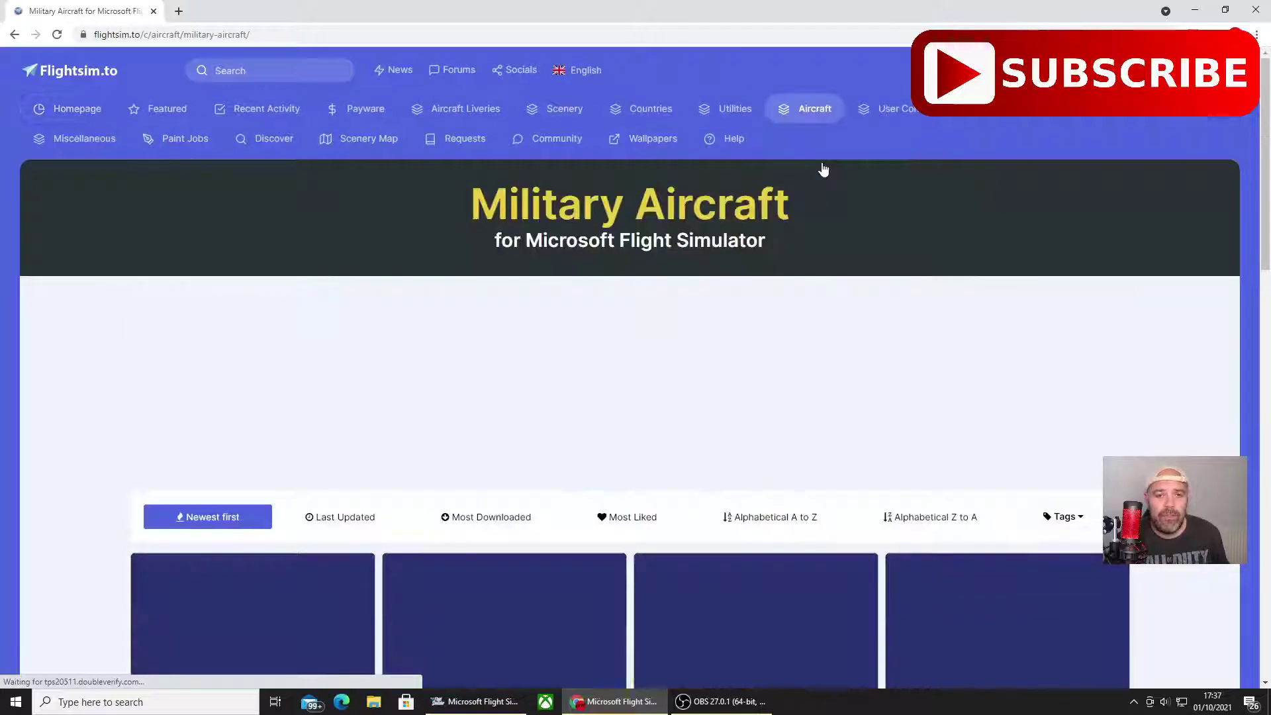
# Step: Scroll through the Military Aircraft listings, including NATIVE H-60 Project and NATIVE C-17 Globemaster
pyautogui.scroll(-2, 763, 188)
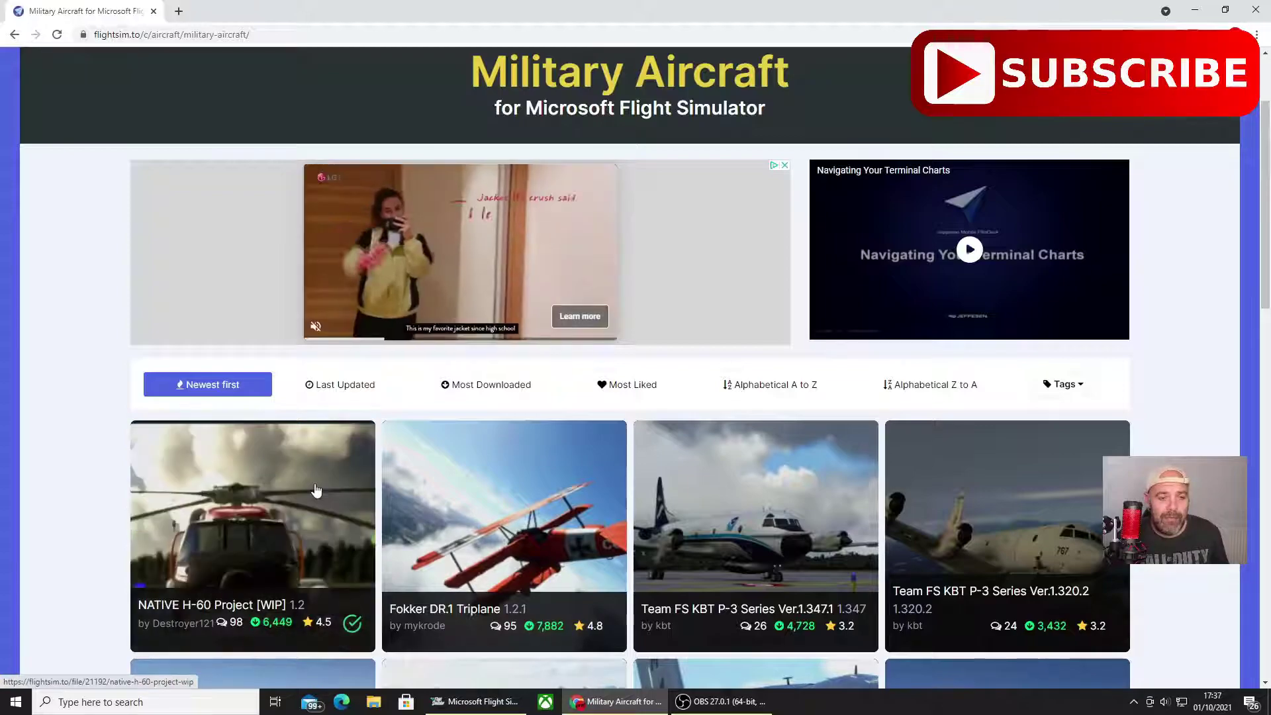
pyautogui.scroll(-4, 379, 434)
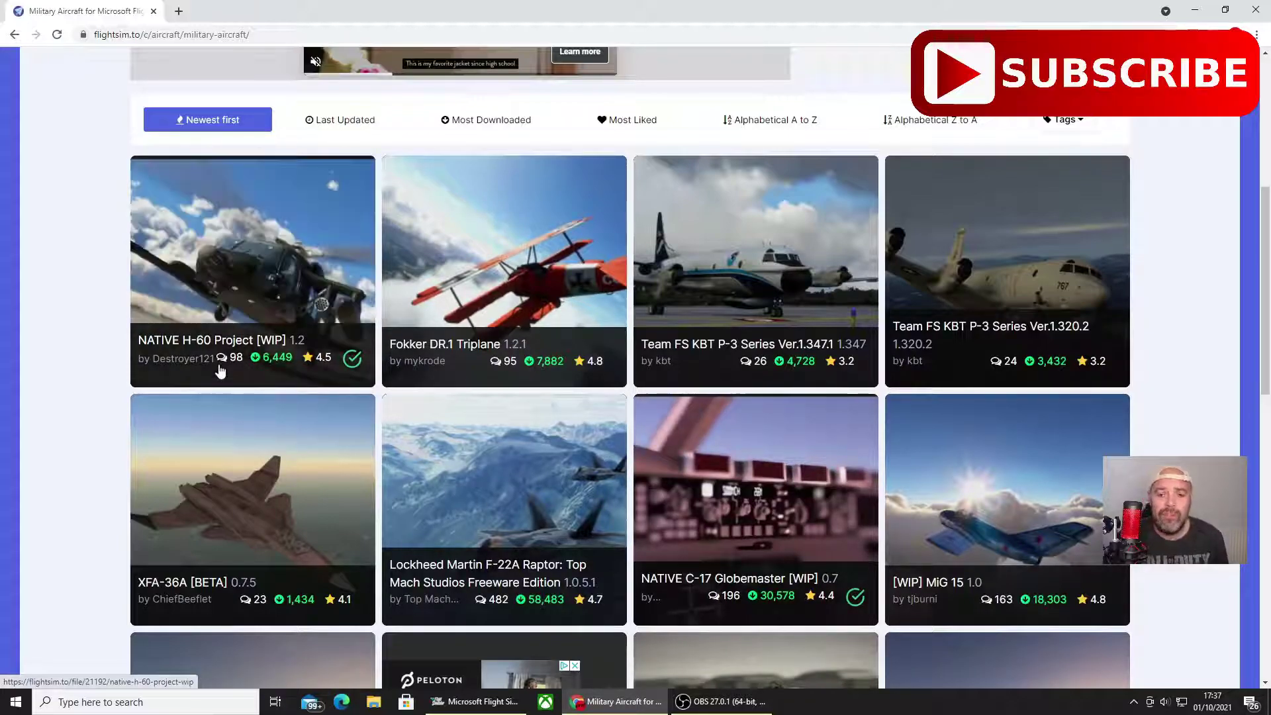
pyautogui.scroll(3, 335, 285)
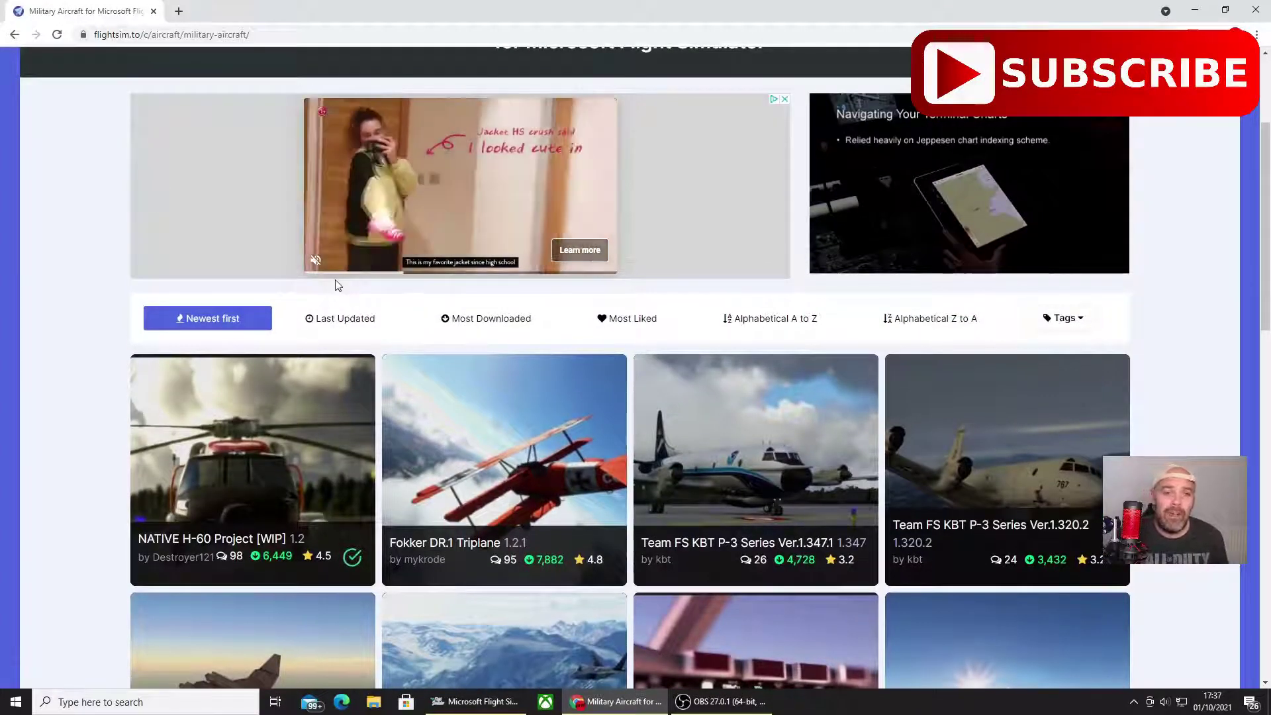
pyautogui.scroll(2, 335, 285)
pyautogui.scroll(1, 335, 284)
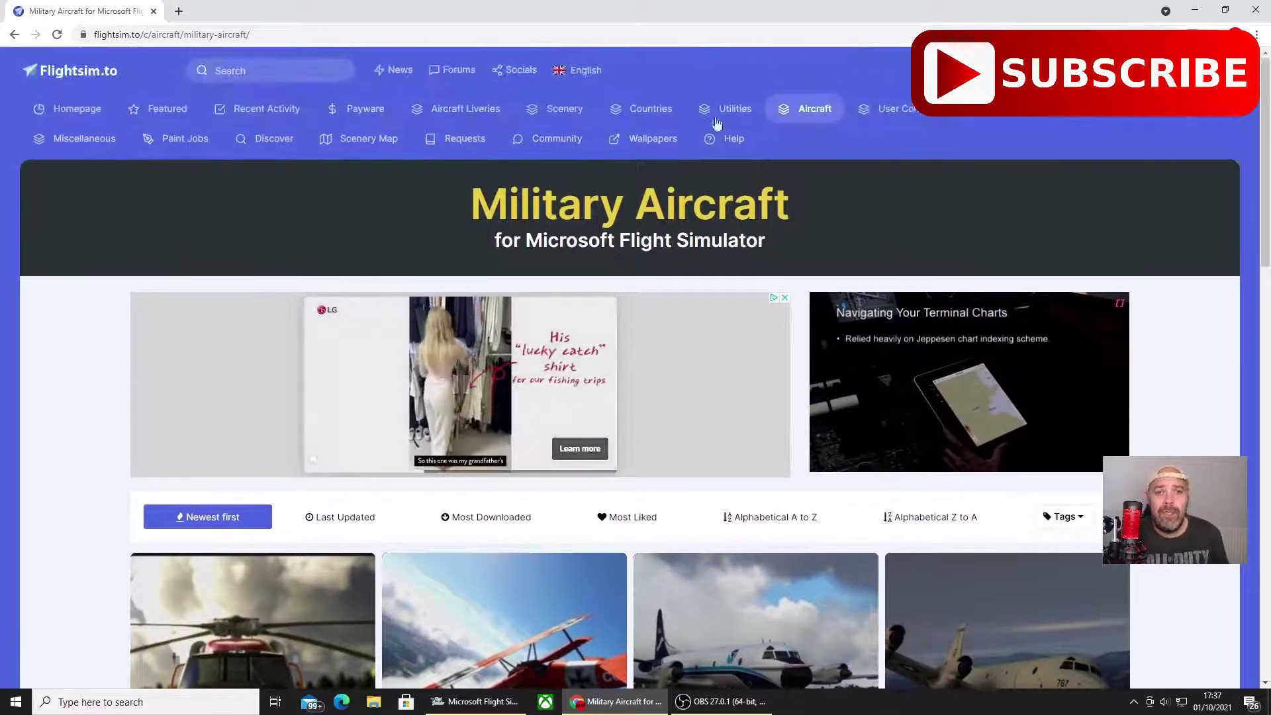
pyautogui.moveTo(815, 109)
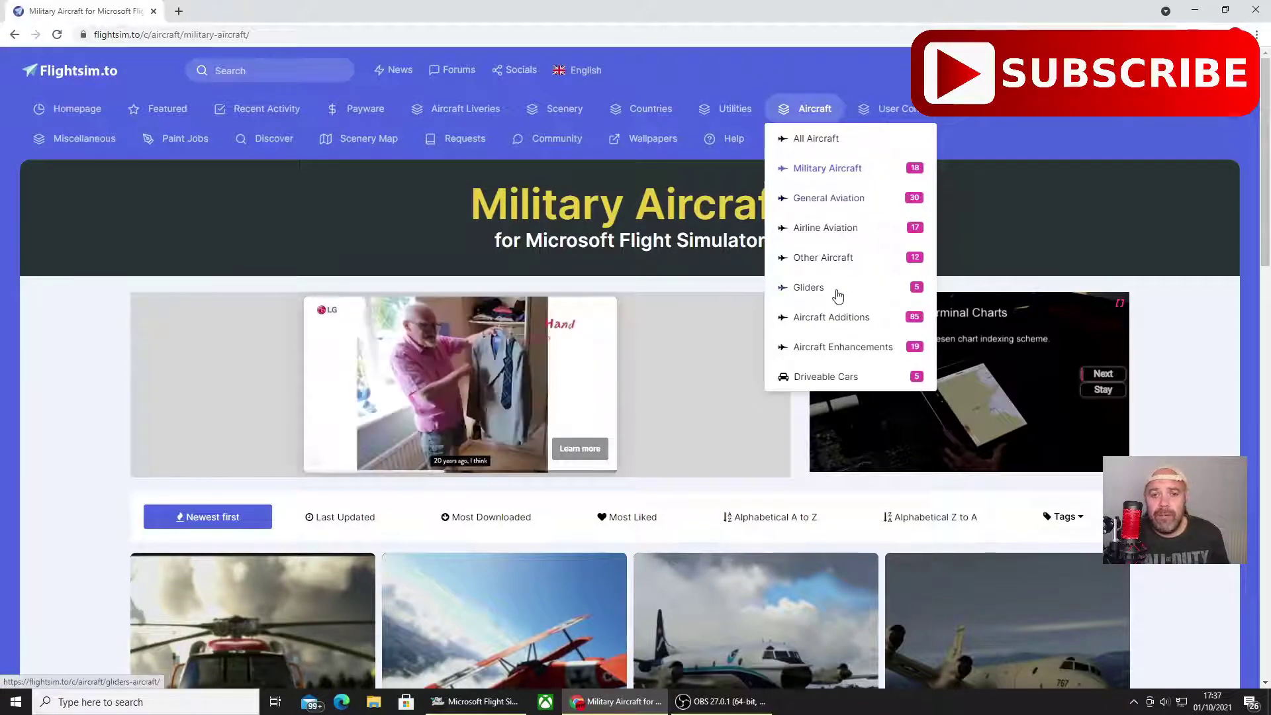
pyautogui.click(811, 256)
pyautogui.scroll(-2, 613, 316)
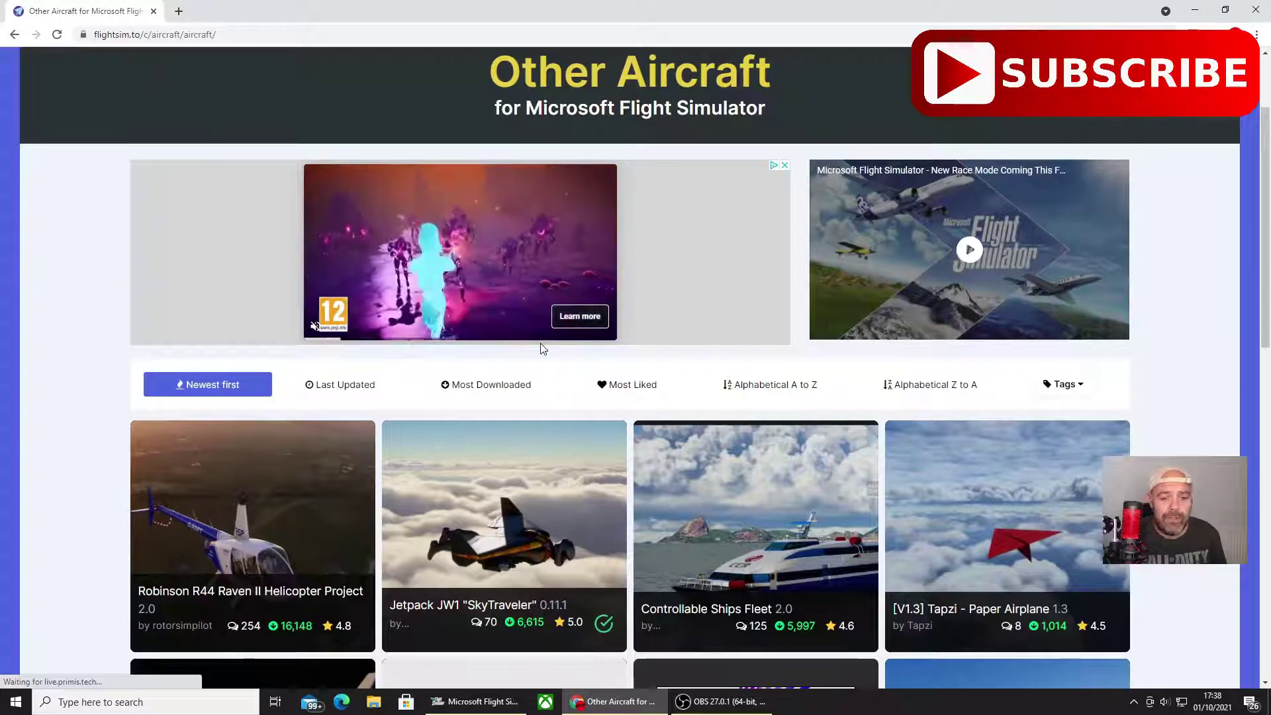
pyautogui.scroll(-3, 550, 348)
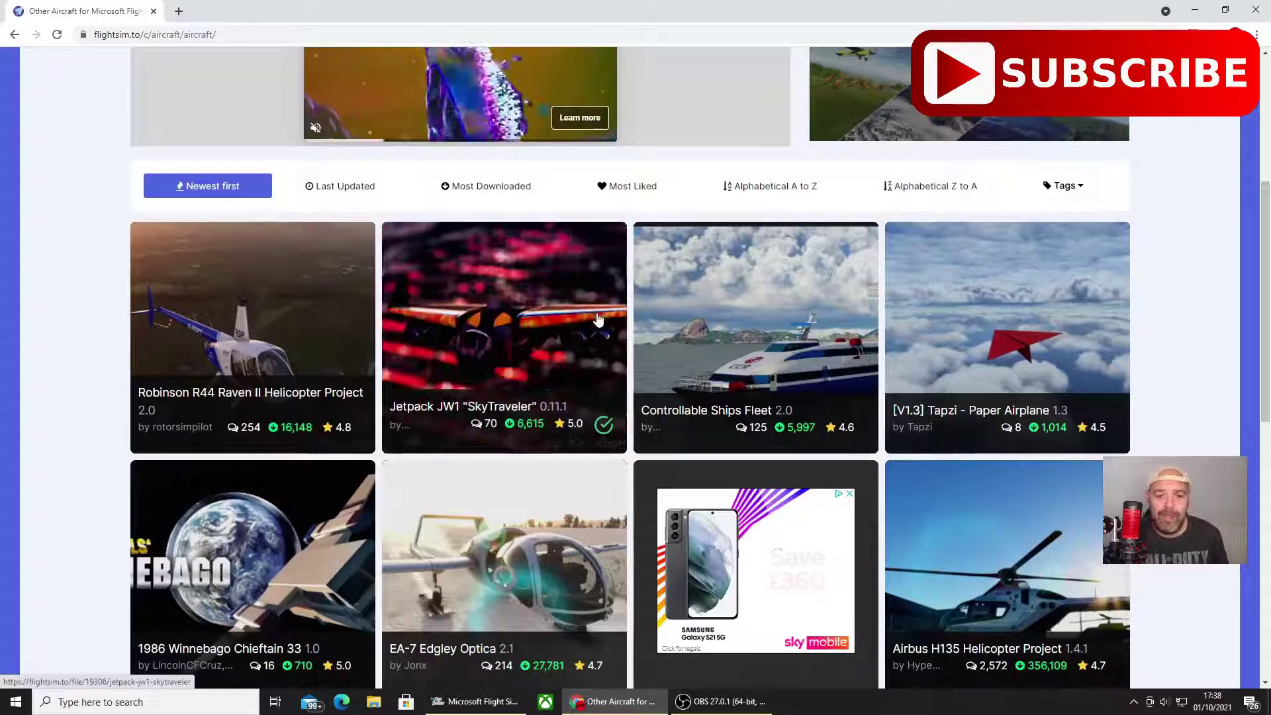
pyautogui.scroll(1, 599, 328)
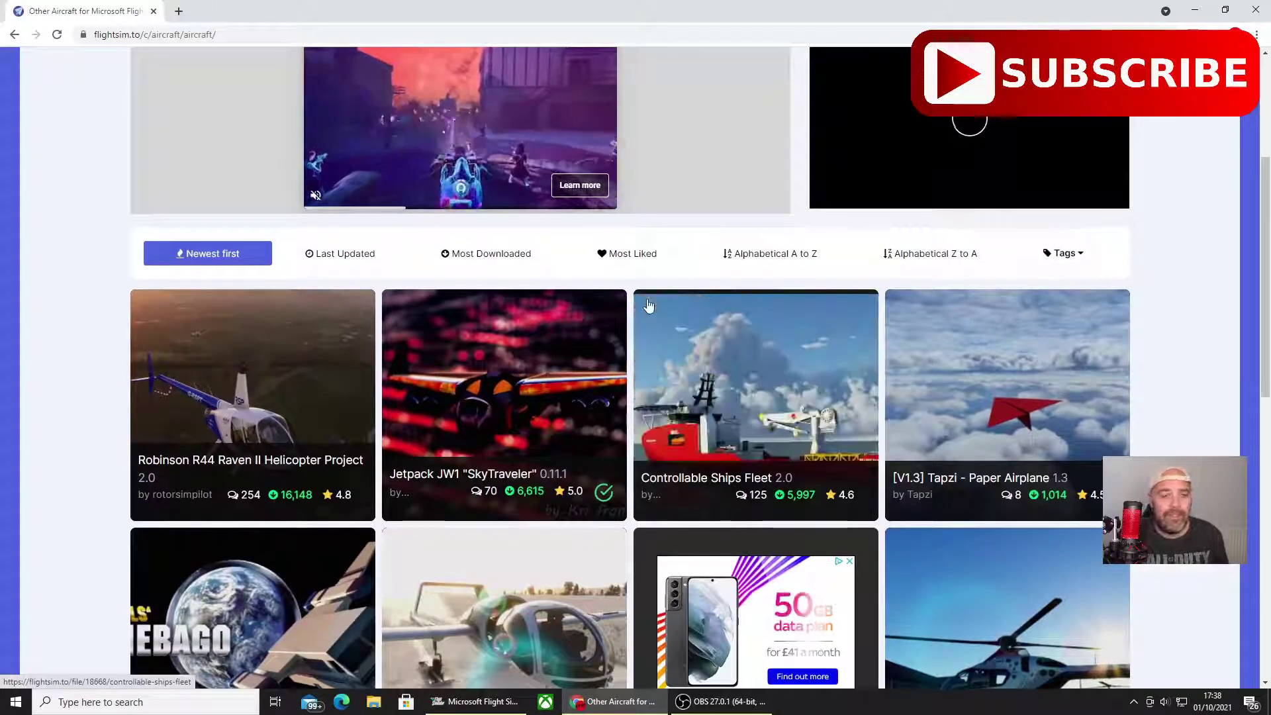
pyautogui.scroll(4, 656, 331)
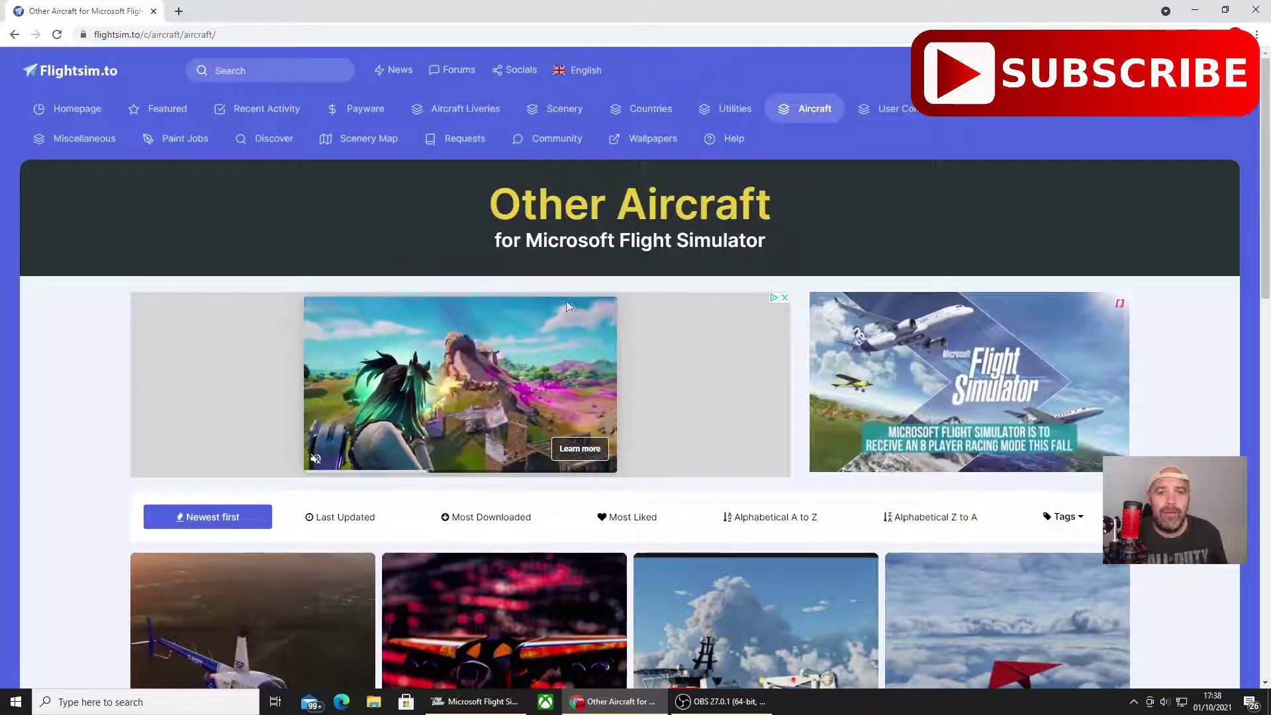
pyautogui.moveTo(813, 109)
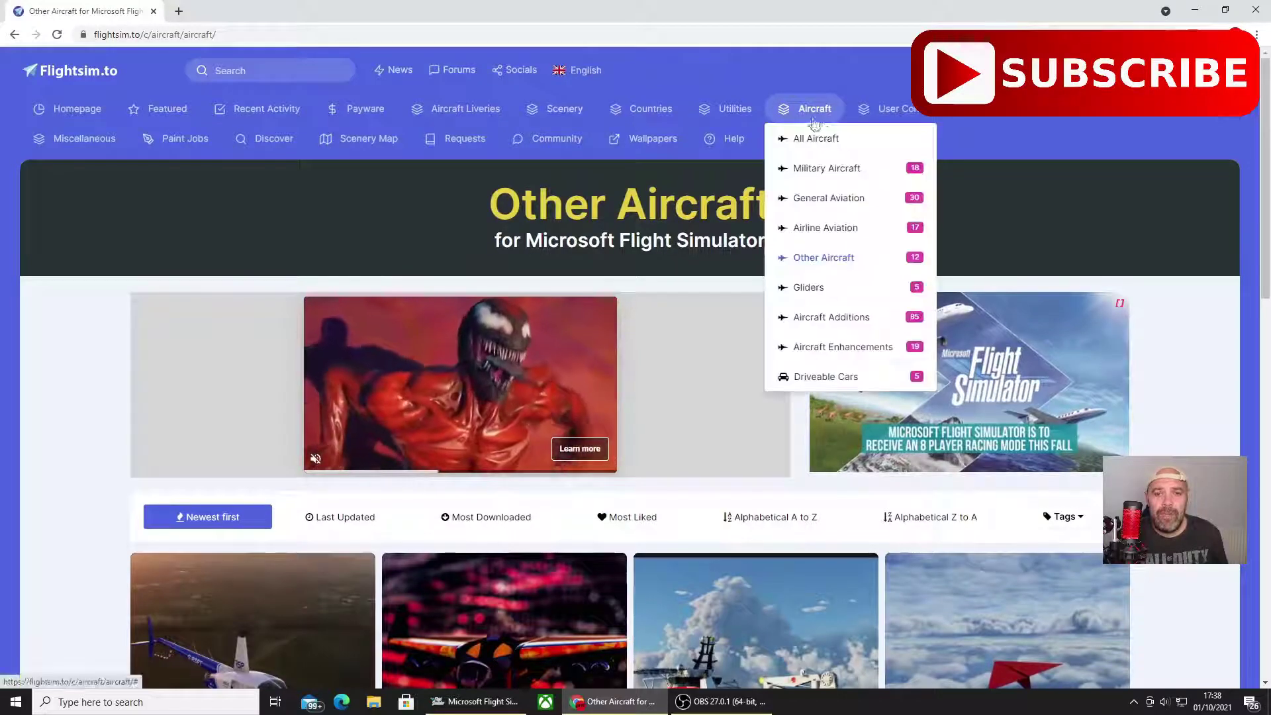
# Step: Return to the Military Aircraft category and open the NATIVE H-60 Project mod page
pyautogui.click(836, 174)
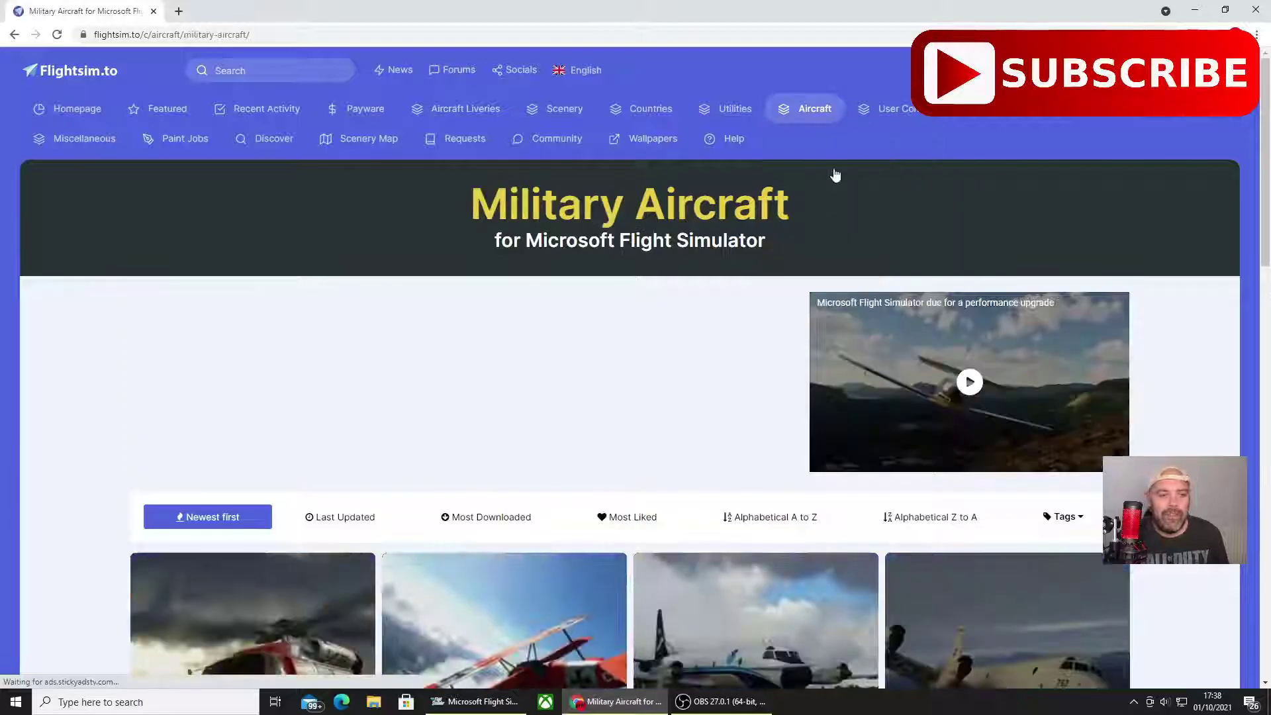
pyautogui.scroll(-2, 419, 271)
pyautogui.click(250, 544)
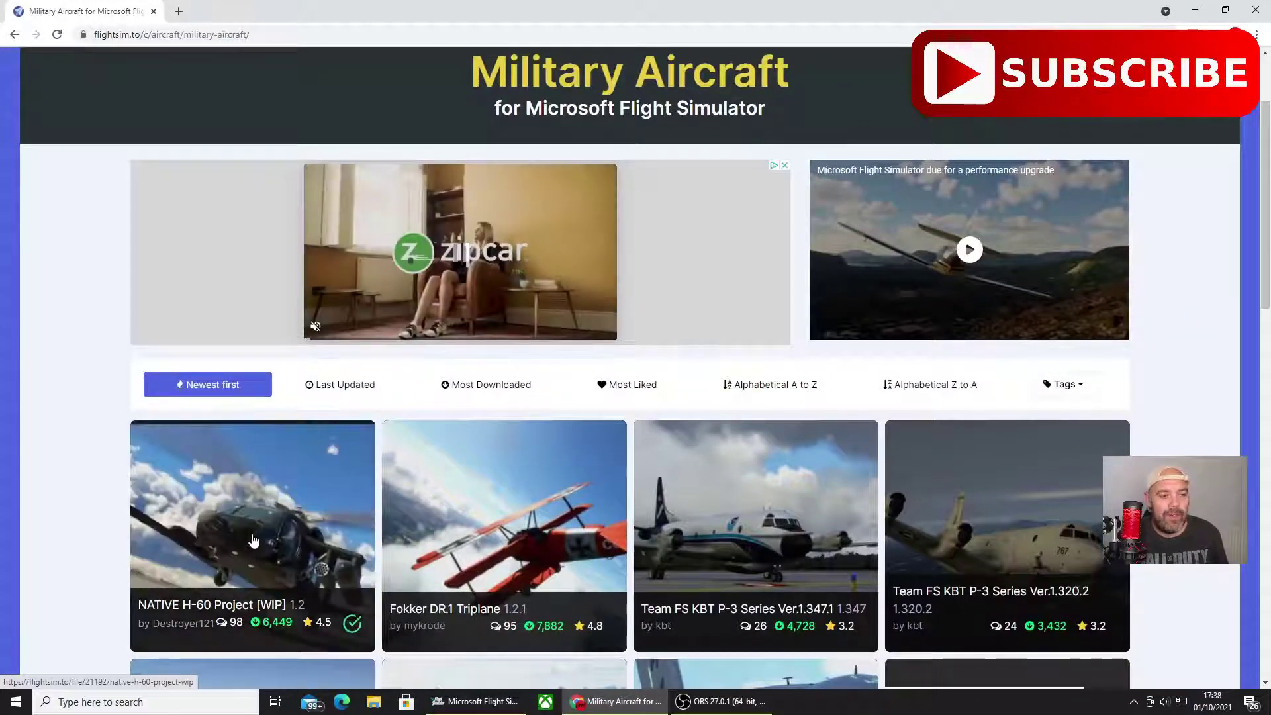
# Step: Scroll through the H-60 page's download box, MH-60 Romeo and UH-60 variants, liveries and install guide
pyautogui.scroll(-7, 648, 260)
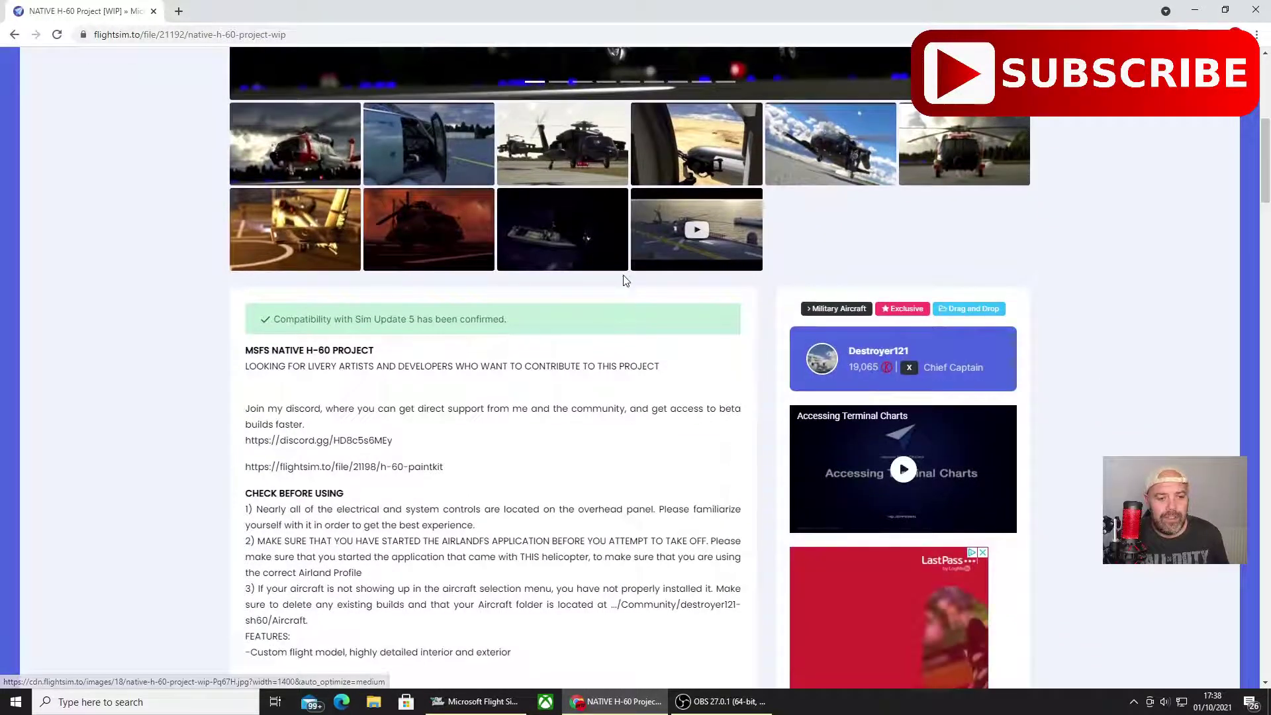
pyautogui.scroll(-1, 624, 277)
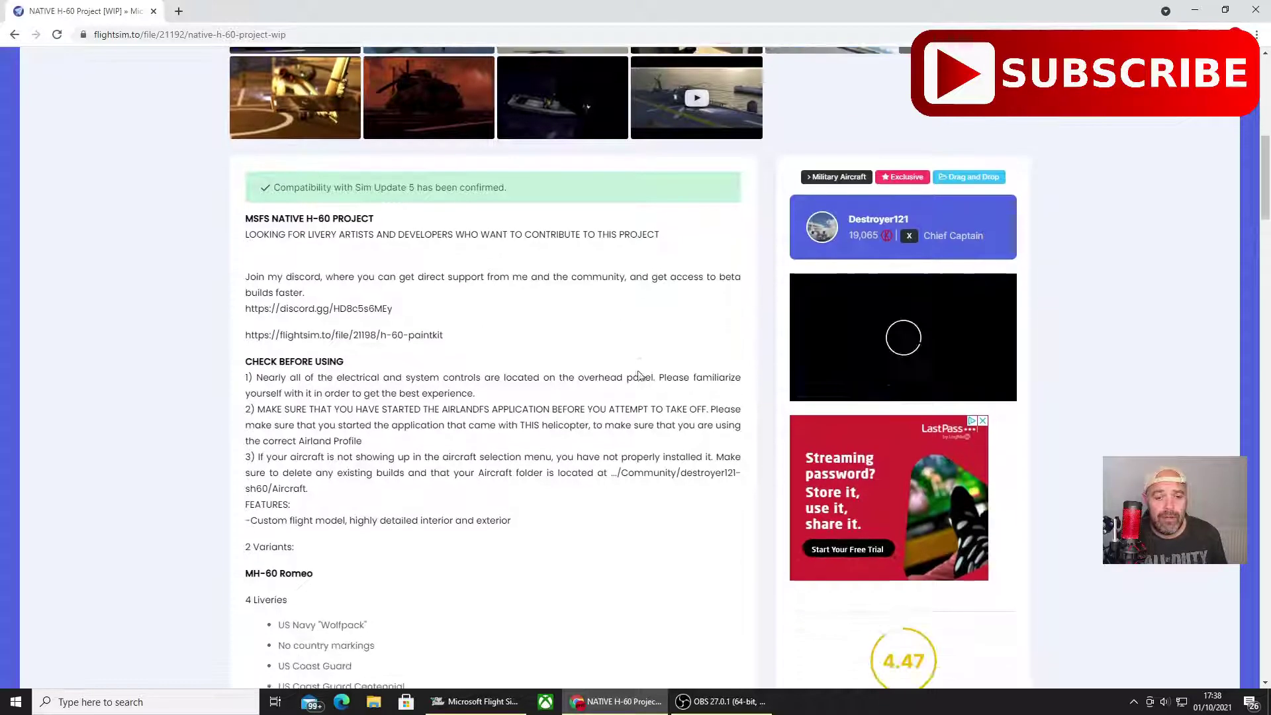
pyautogui.scroll(-1, 490, 407)
pyautogui.scroll(-17, 614, 387)
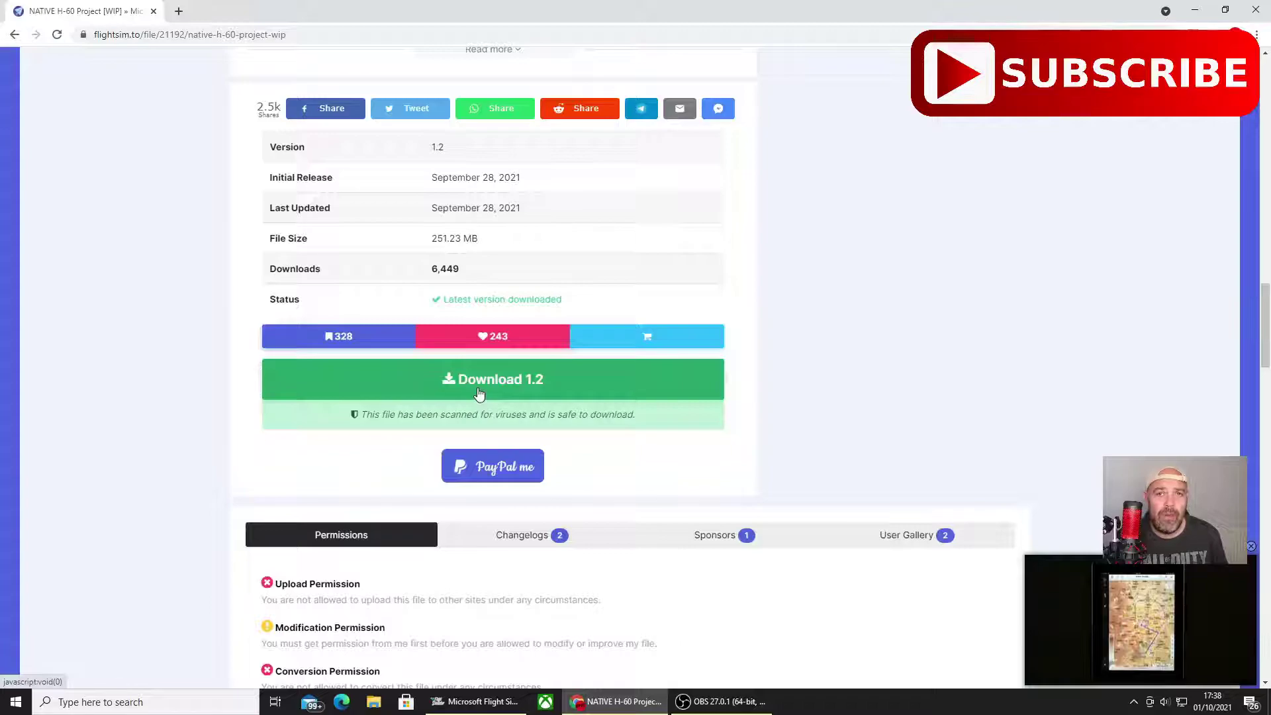
pyautogui.scroll(15, 480, 391)
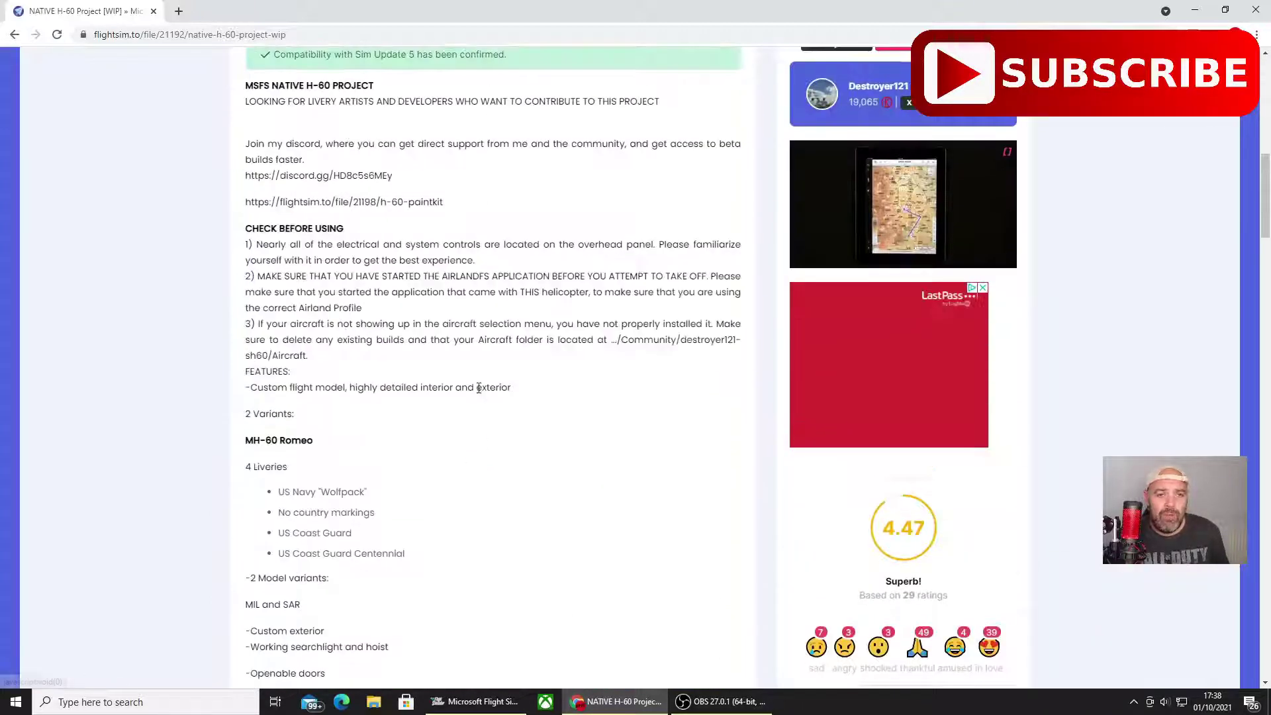
pyautogui.scroll(-6, 479, 388)
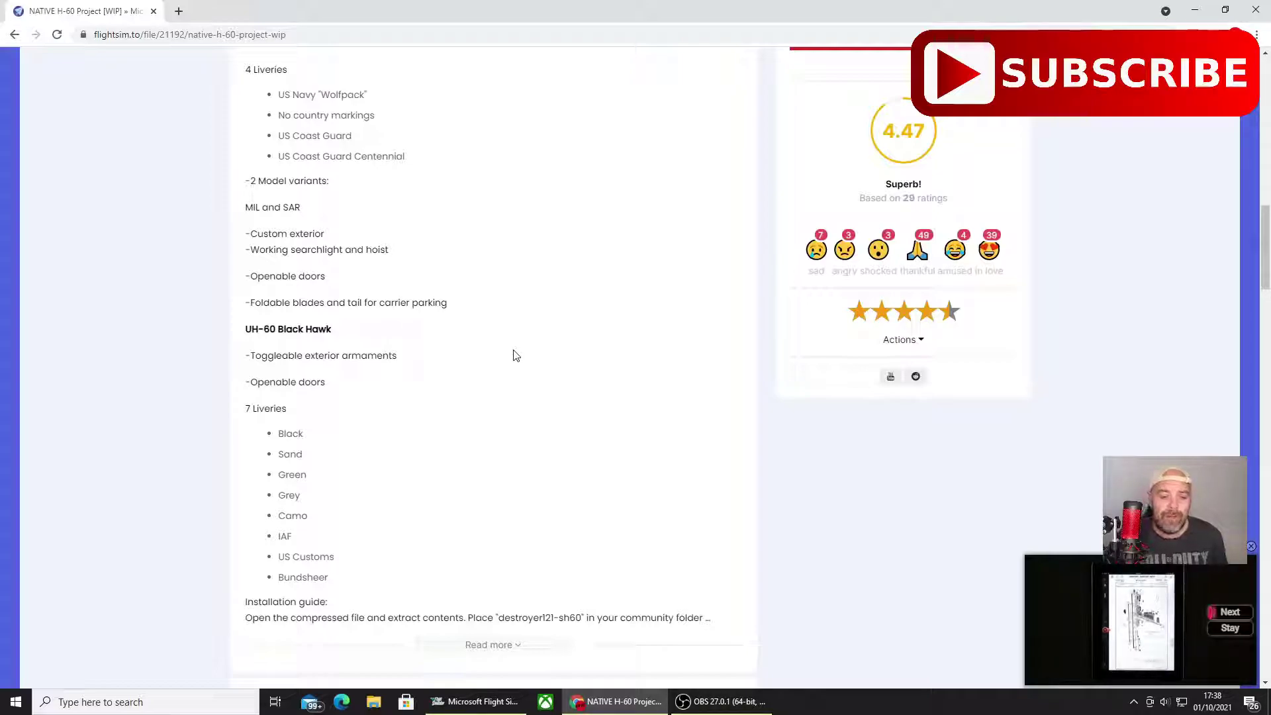
# Step: In File Explorer, navigate to R: > WpSystem > user folder > AppData > Local
pyautogui.click(374, 703)
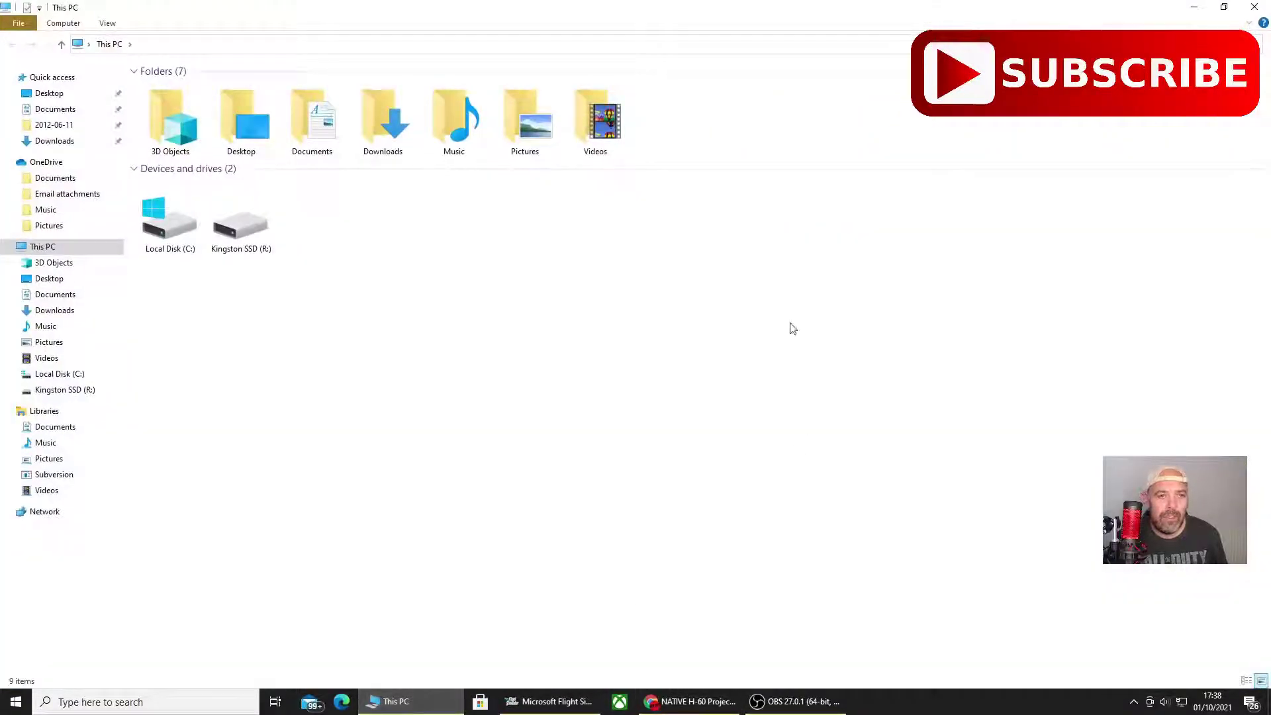
pyautogui.doubleClick(243, 228)
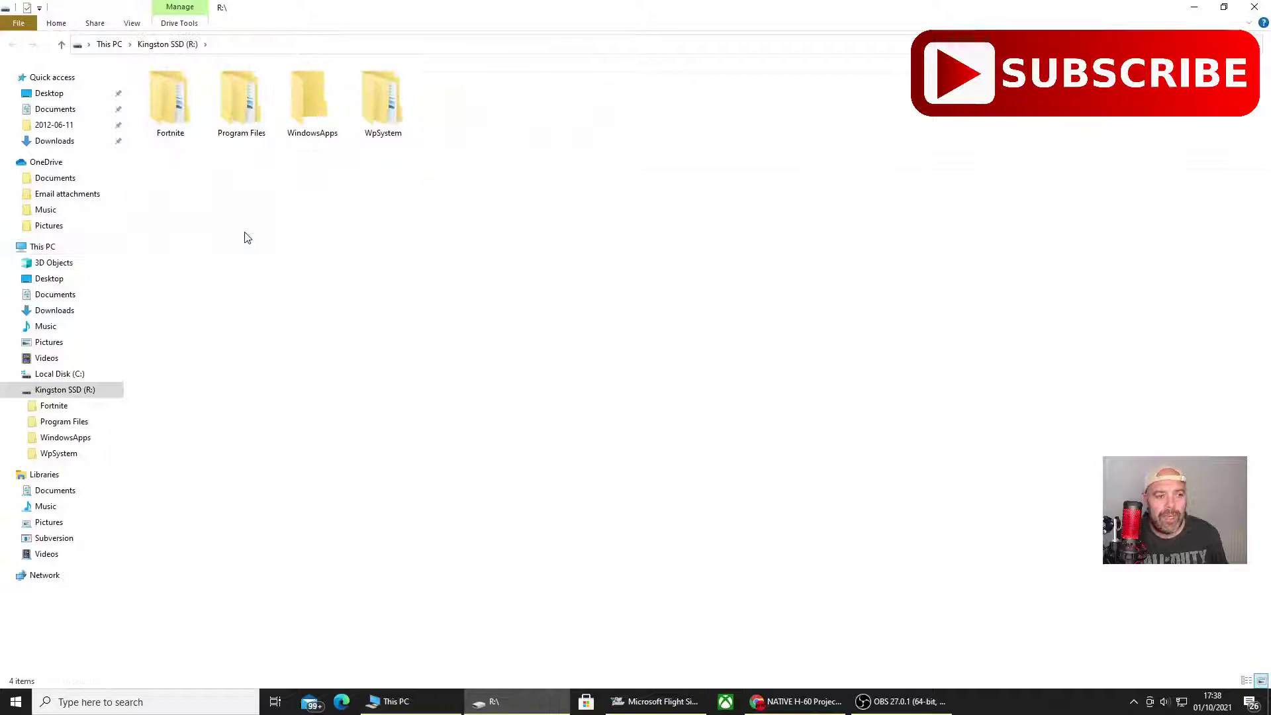
pyautogui.doubleClick(370, 92)
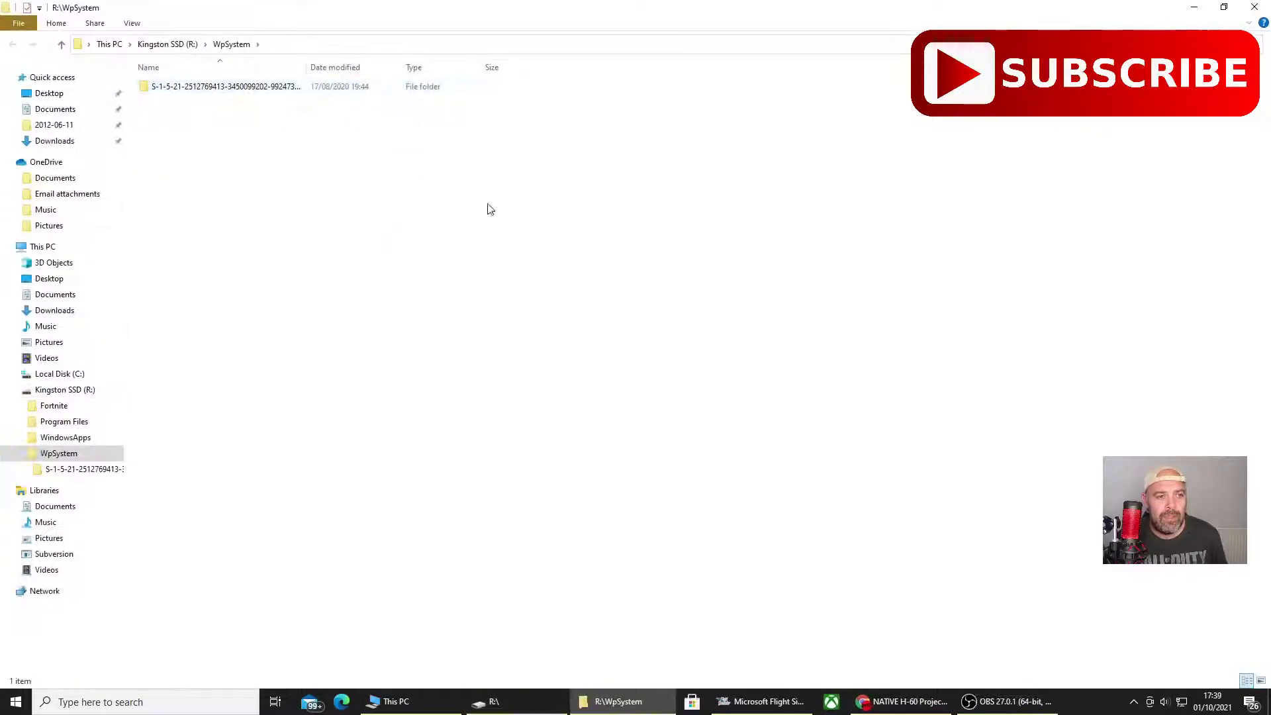
pyautogui.doubleClick(208, 89)
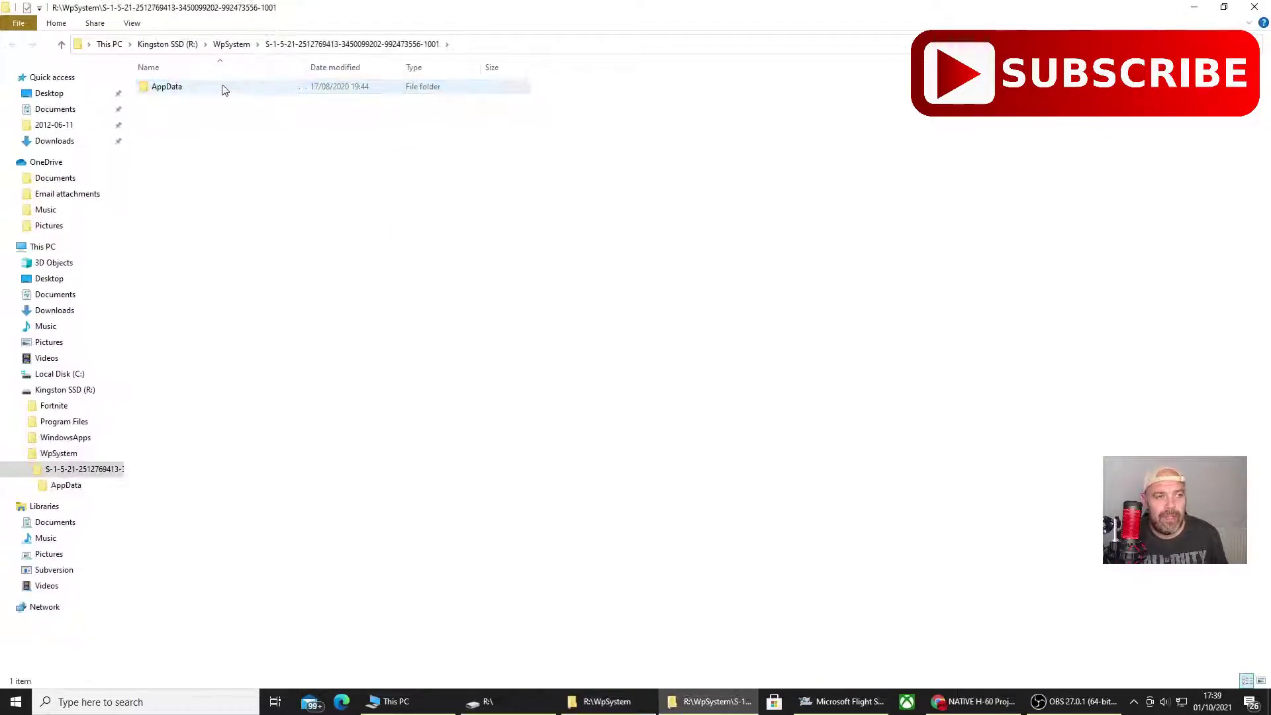
pyautogui.doubleClick(206, 88)
pyautogui.doubleClick(204, 88)
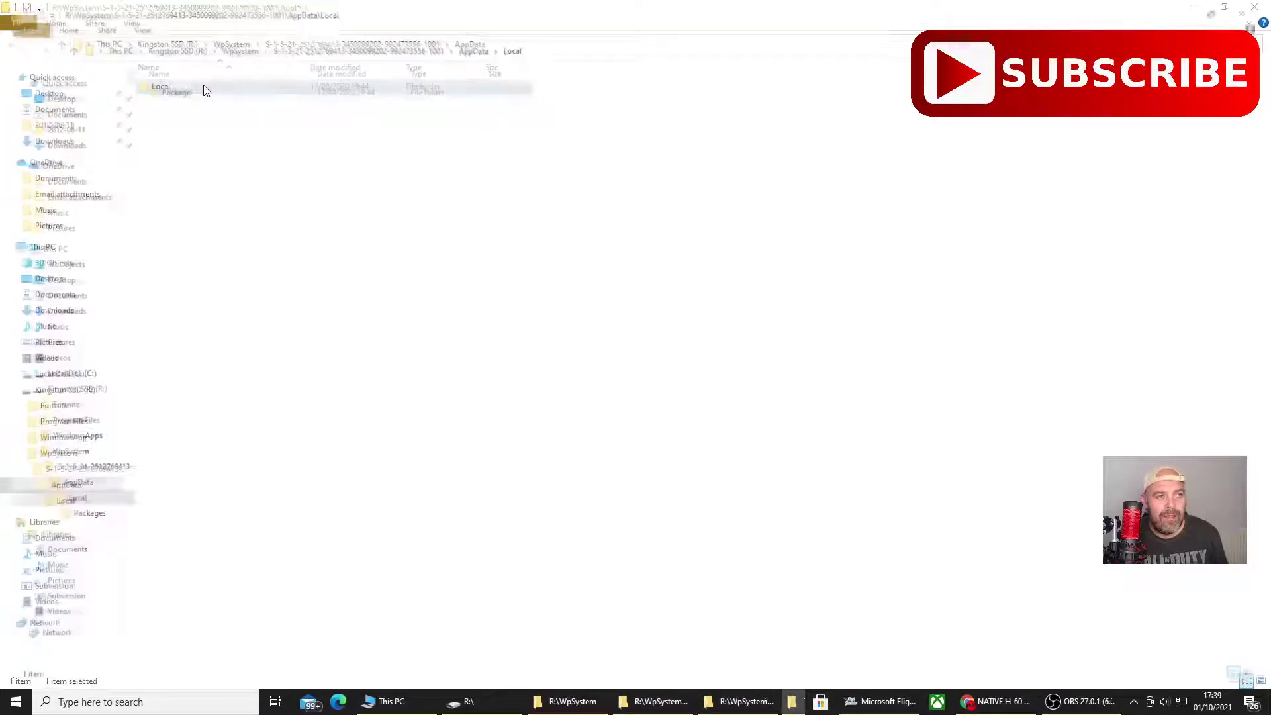
# Step: Continue into Packages > Microsoft.FlightSimulator_8wekyb3d8bbwe > LocalCache > Packages, showing Community and Official
pyautogui.doubleClick(204, 87)
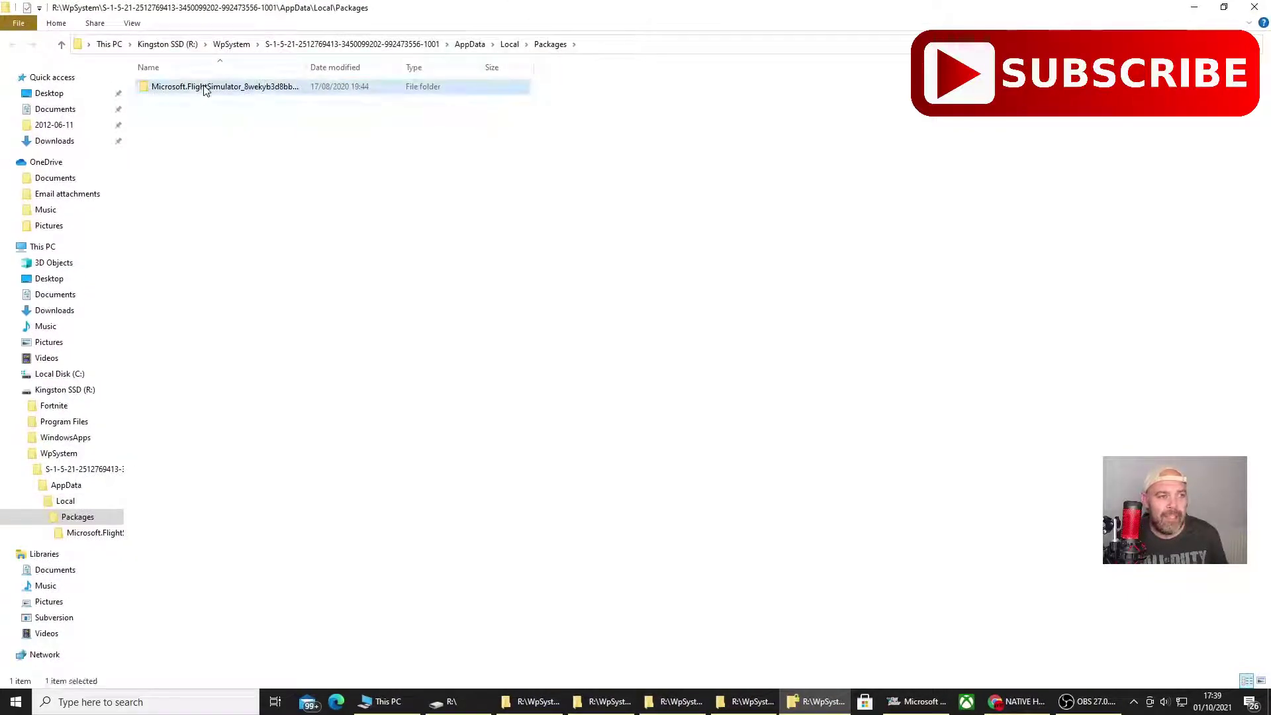
pyautogui.doubleClick(204, 88)
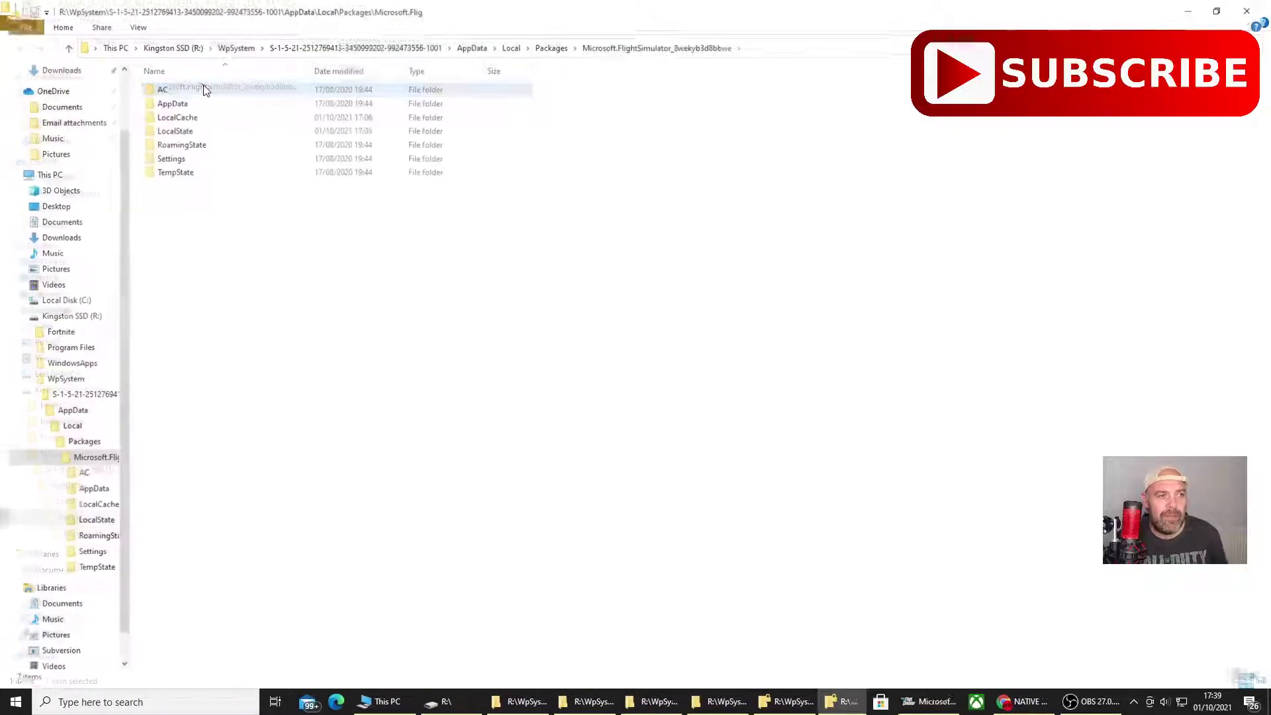
pyautogui.click(166, 119)
pyautogui.doubleClick(160, 116)
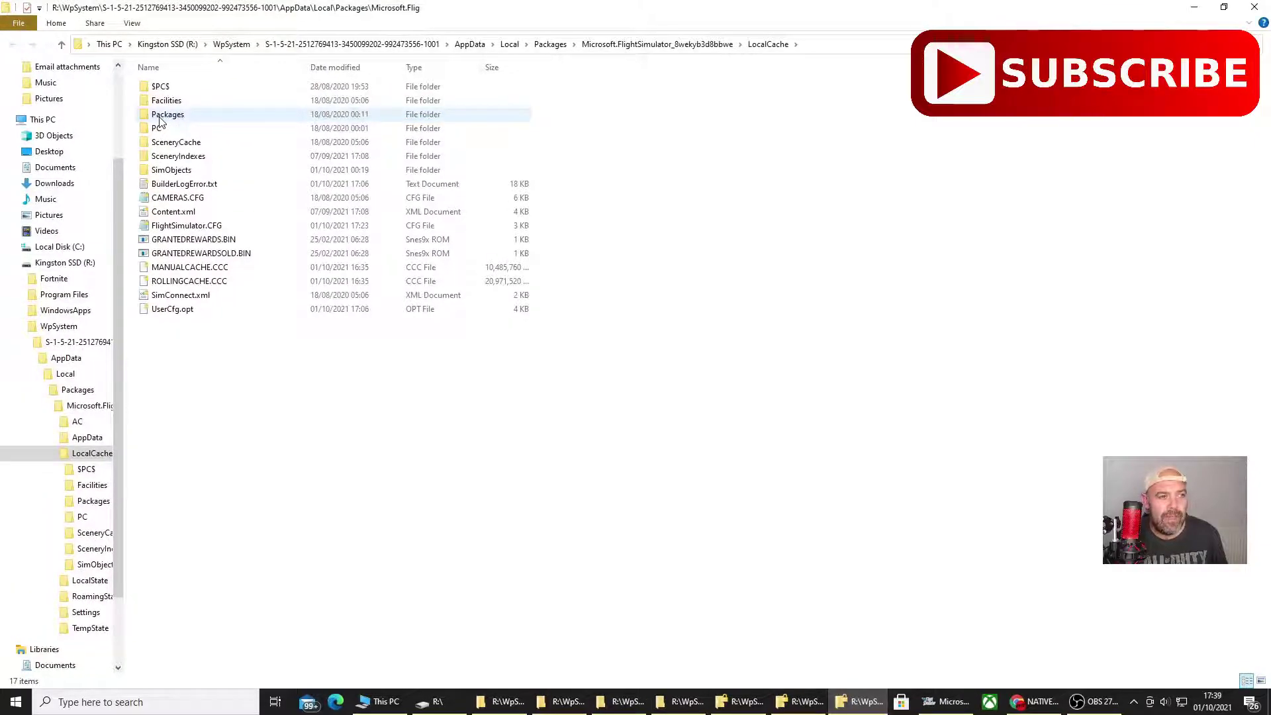
pyautogui.doubleClick(161, 118)
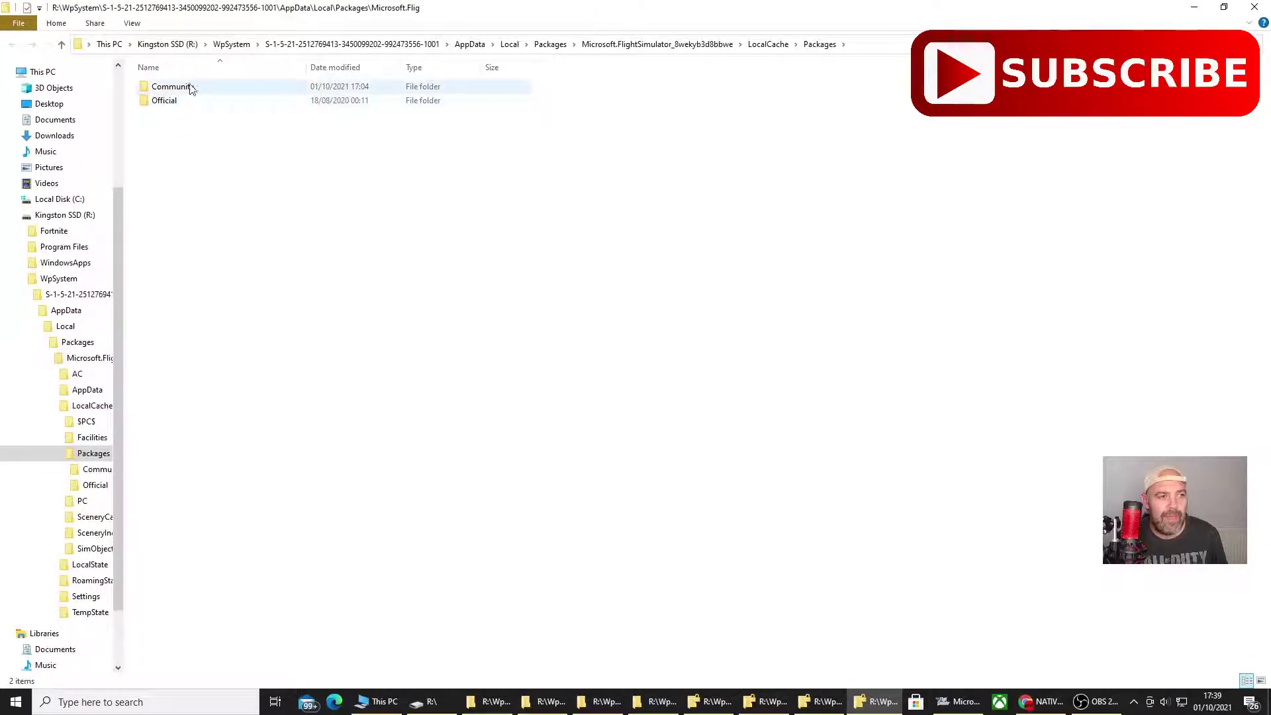
pyautogui.moveTo(224, 90)
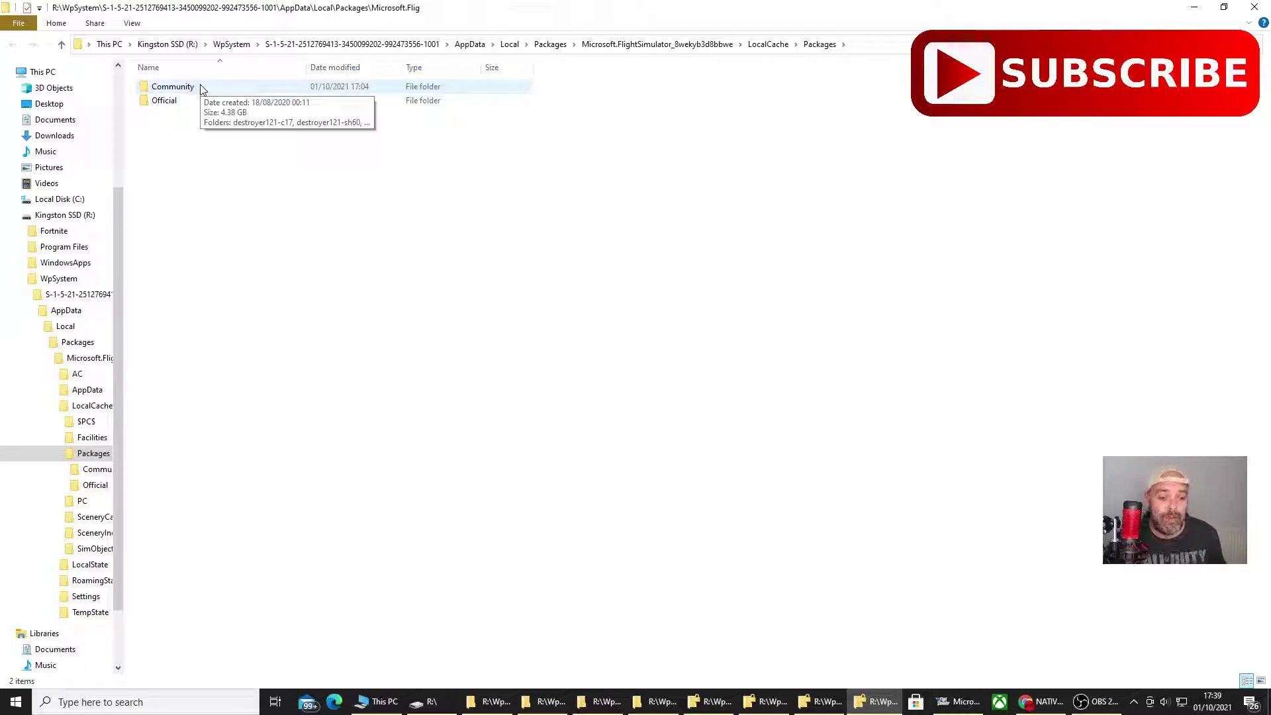
# Step: Switch back to Microsoft Flight Simulator's Welcome main menu from the taskbar
pyautogui.click(948, 708)
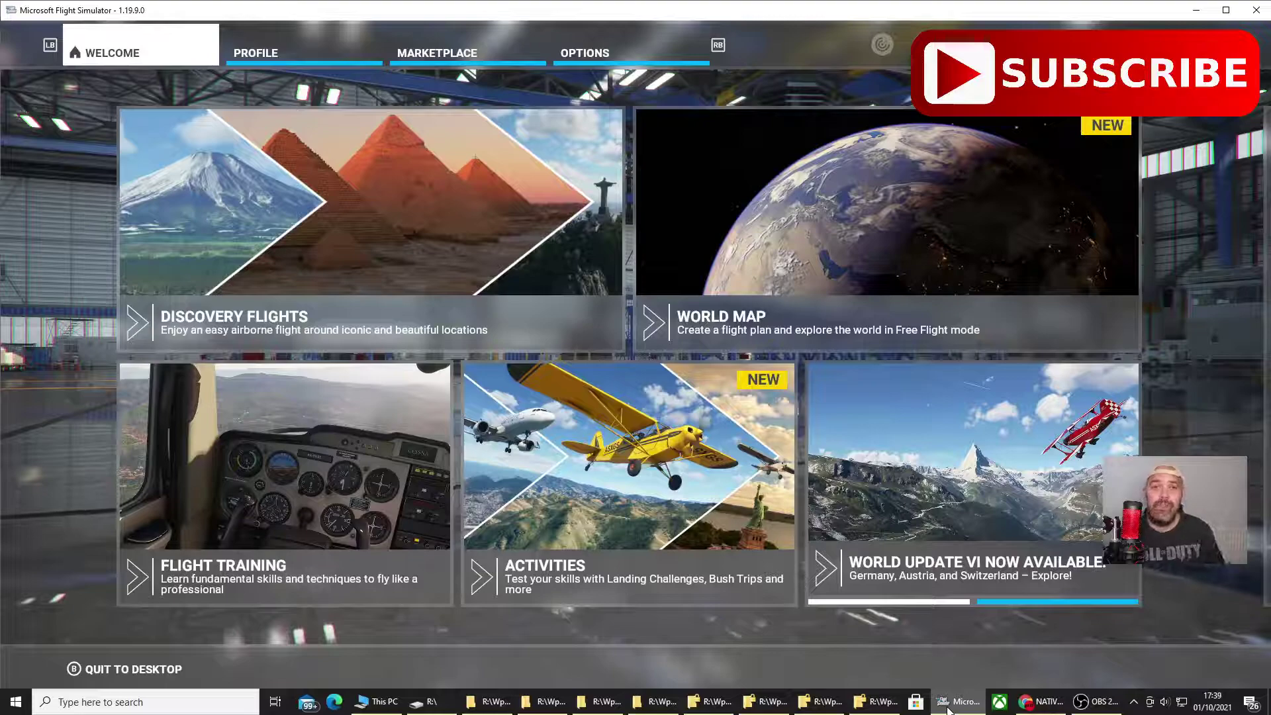